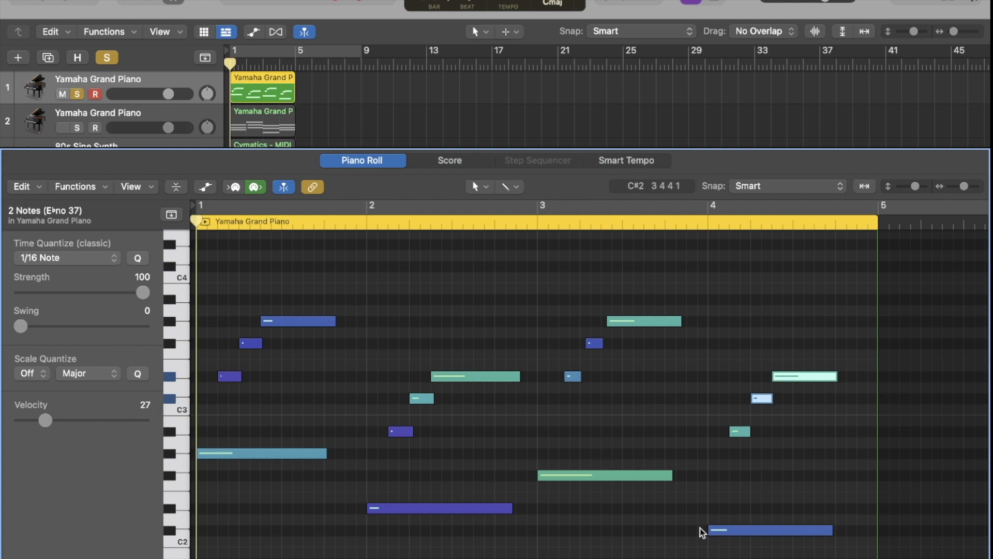
Select the four long bass notes across bars 1 to 4 to examine them, and deselect them.
scroll(701, 532, "down", 5)
left_click_drag(804, 451, 280, 316)
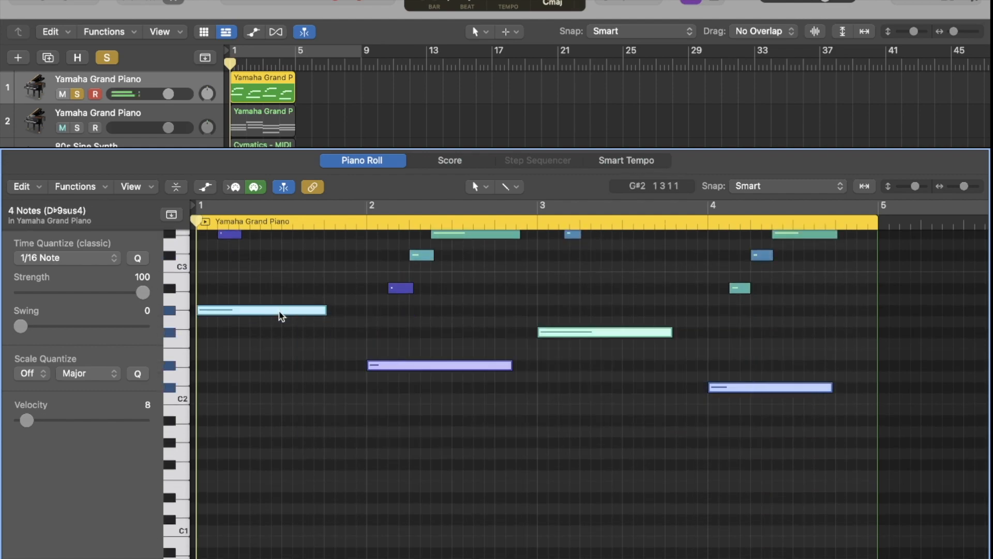
left_click(416, 445)
scroll(320, 459, "up", 6)
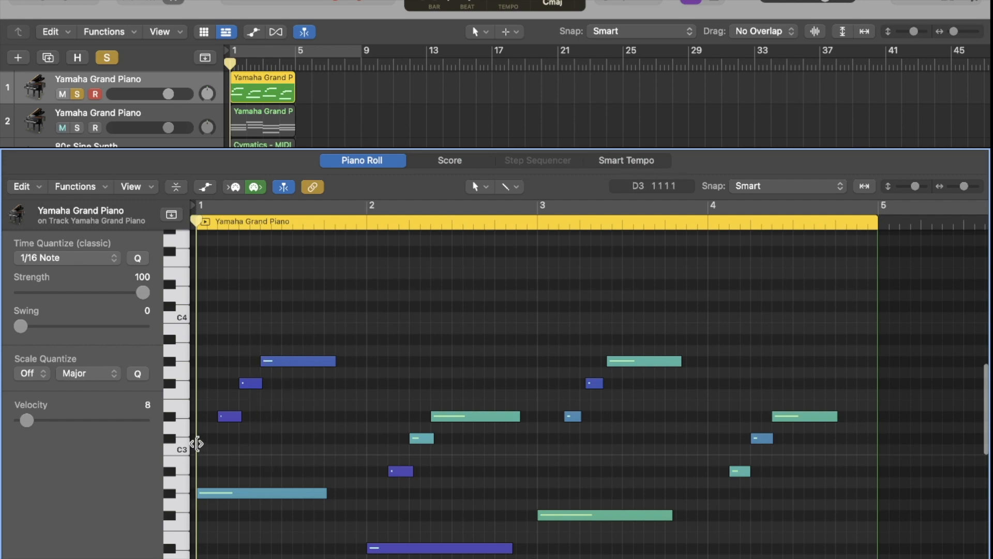
Select the chord notes in bar 1 and those in bar 2 to examine how each arpeggio is built.
left_click_drag(289, 538, 226, 327)
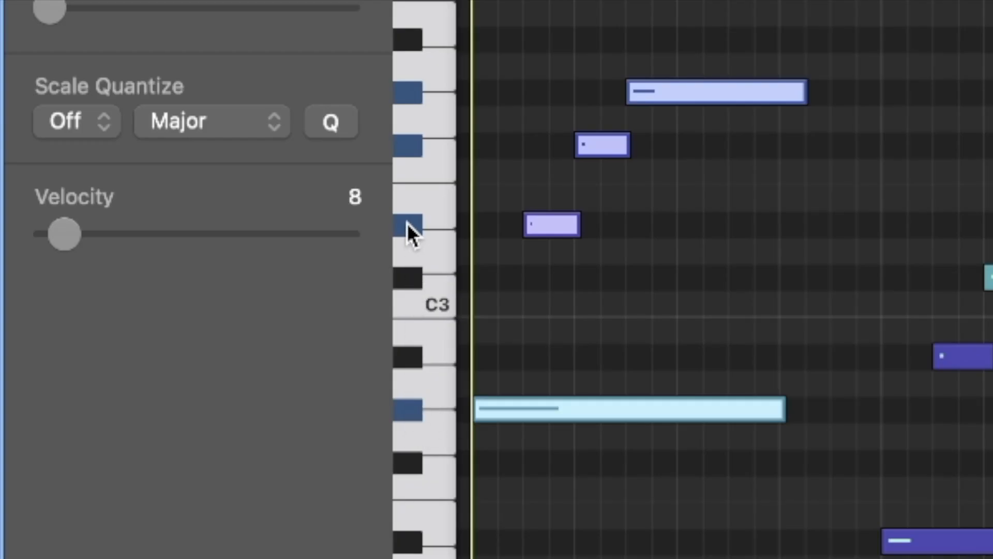
left_click(929, 211)
left_click_drag(363, 375, 535, 558)
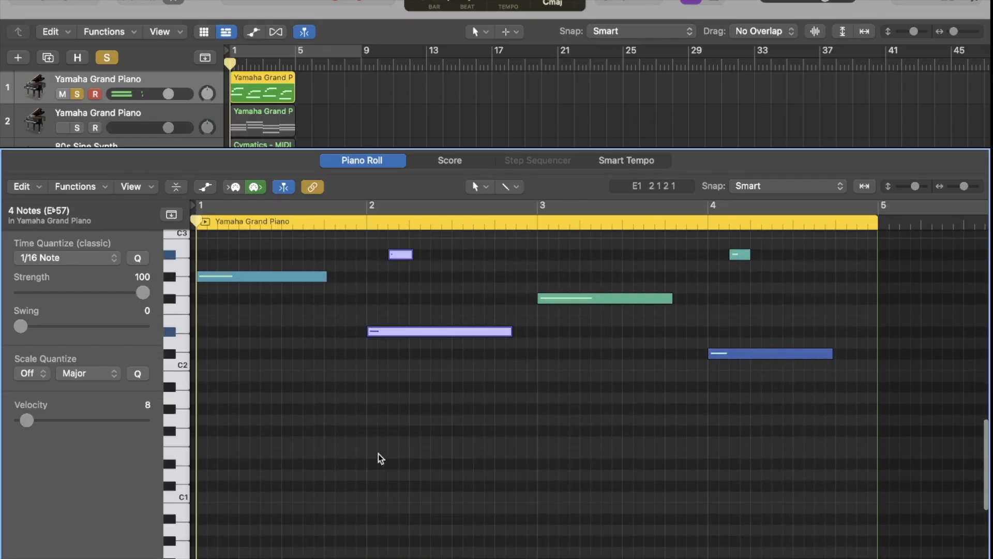
scroll(378, 454, "up", 5)
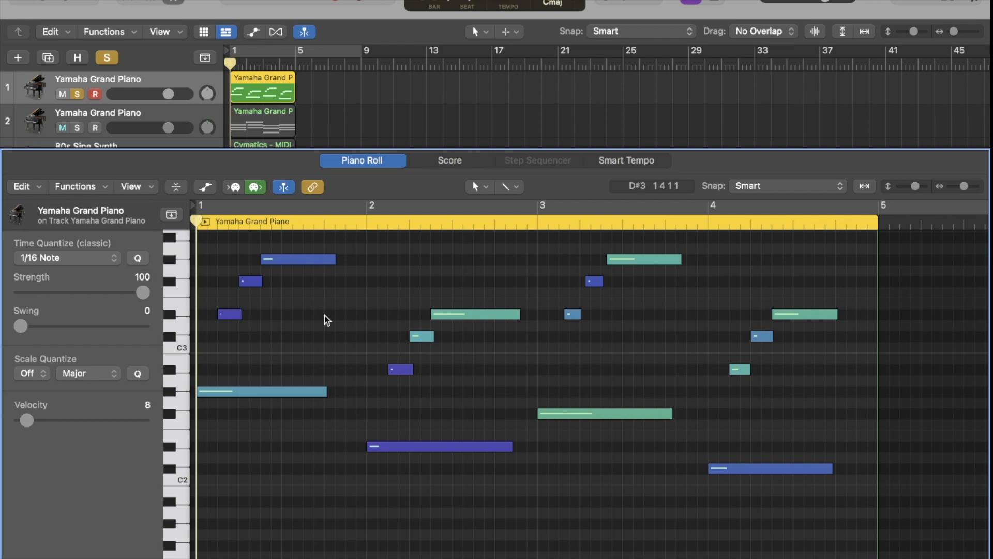
scroll(830, 72, "up", 2)
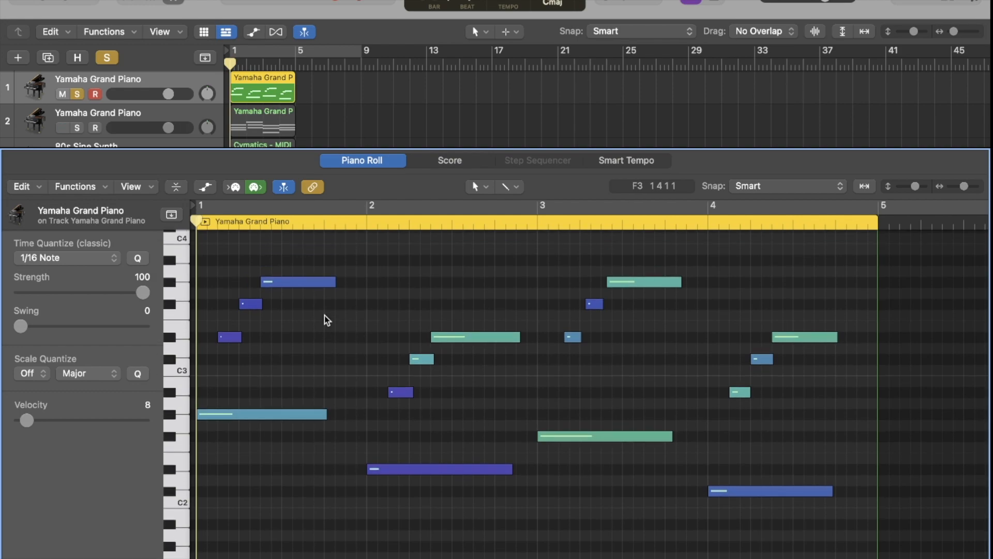
Play back the arpeggiated piano region, stop, and return the playhead to the beginning.
key("space")
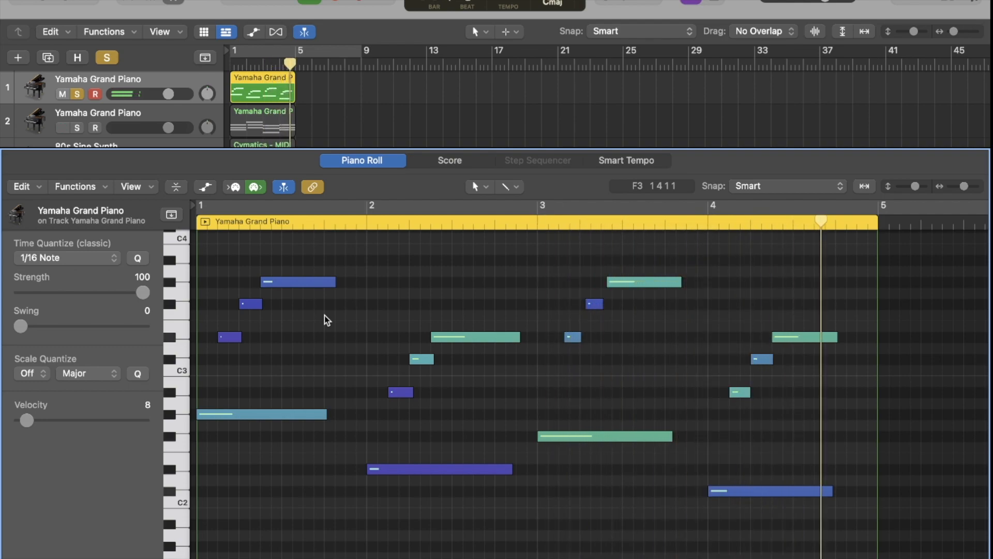
key("space")
key("Return")
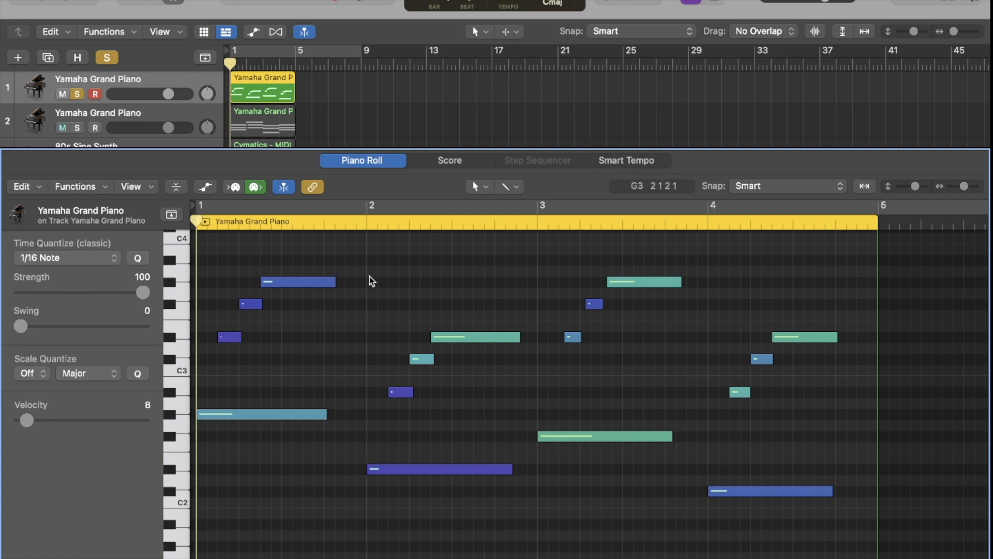
Solo the second Yamaha Grand Piano track instead of the first and open its region in the Piano Roll.
left_click(77, 128)
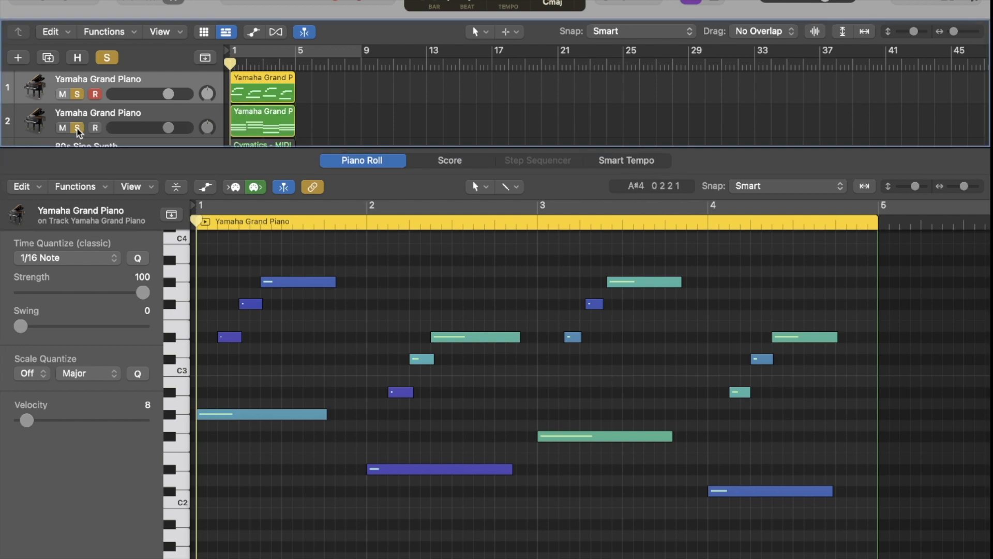
left_click(78, 94)
double_click(261, 127)
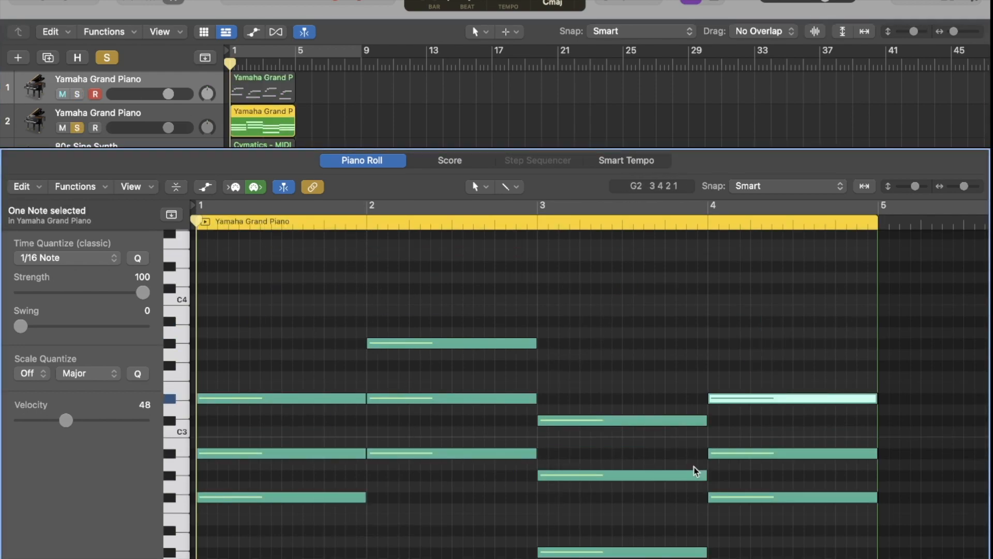
scroll(628, 305, "down", 2)
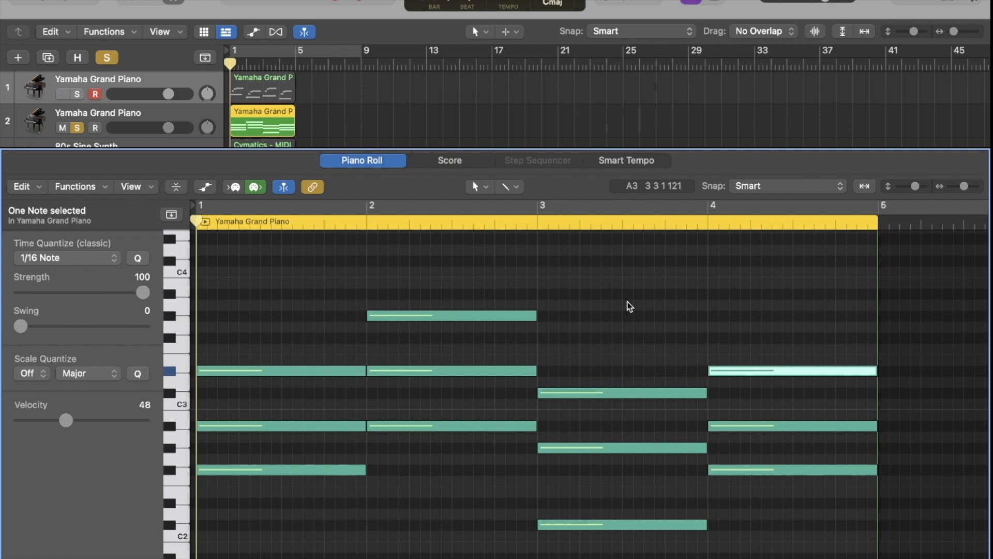
Select the three-note block chord in bar 1 and the one in bar 2 to examine their notes.
left_click_drag(266, 333, 288, 547)
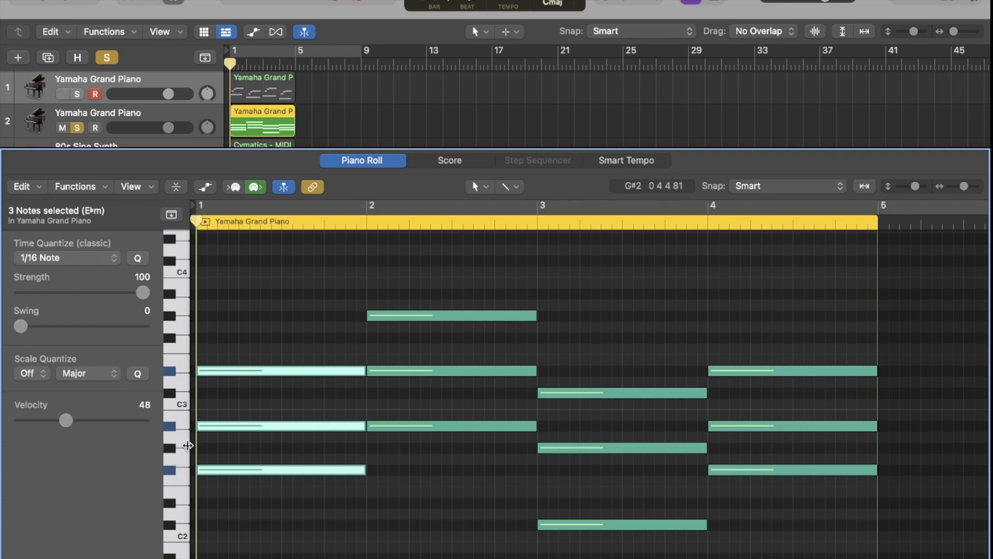
left_click(327, 514)
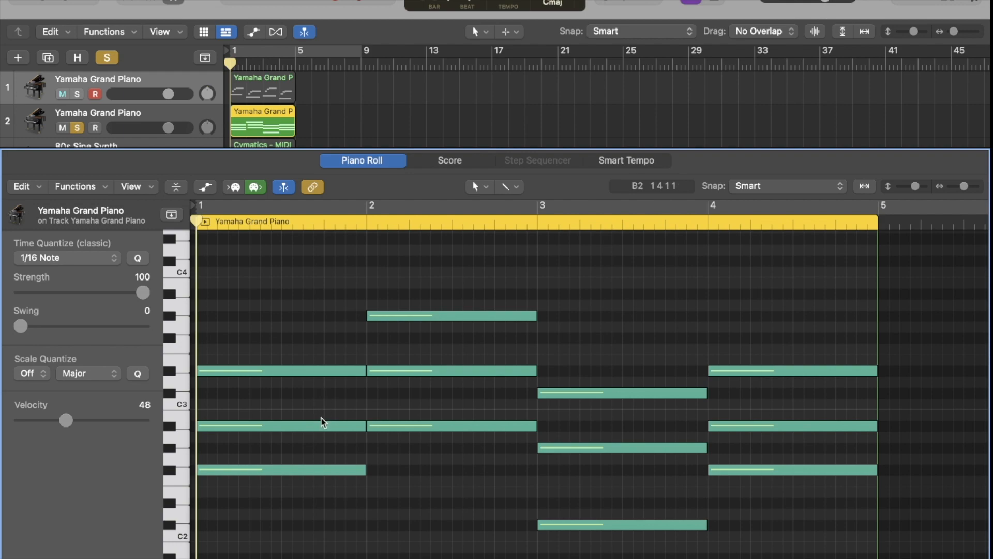
left_click_drag(281, 521, 271, 314)
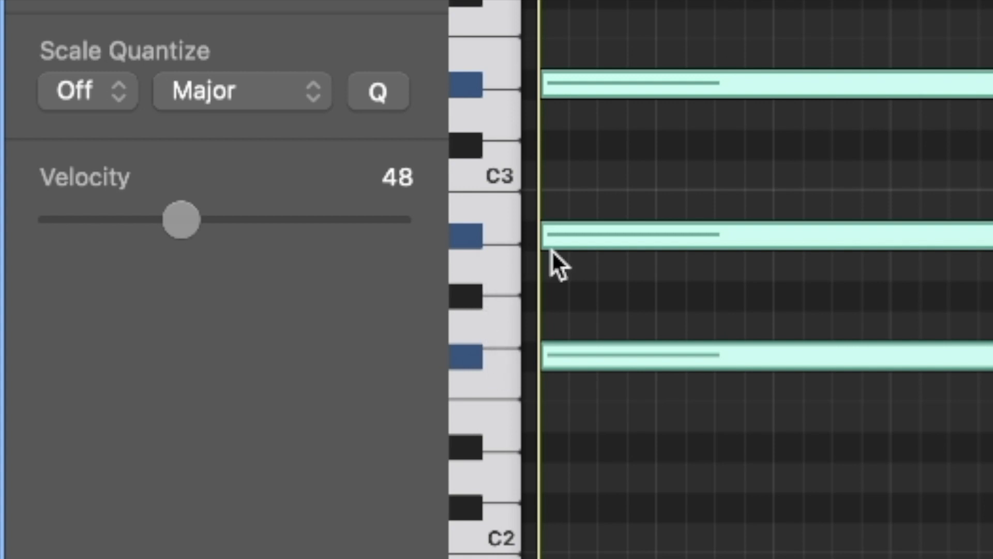
left_click_drag(461, 503, 443, 337)
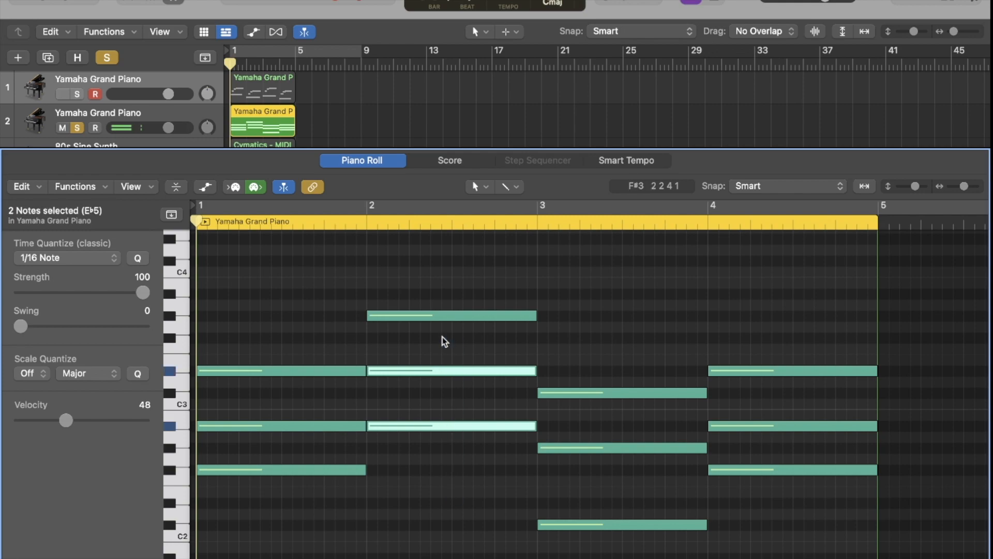
scroll(437, 414, "down", 1)
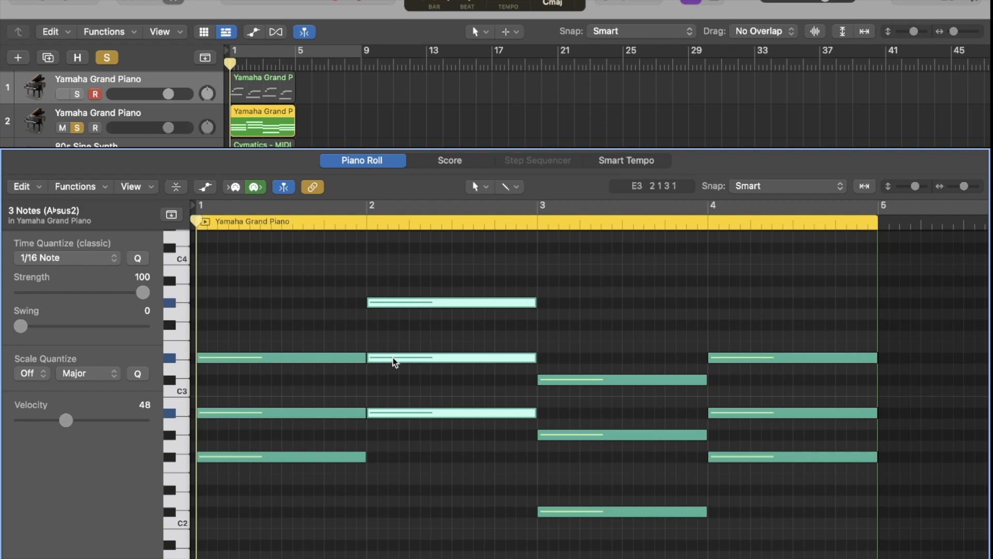
Deselect the notes and play back the block chord region from the beginning.
left_click(564, 334)
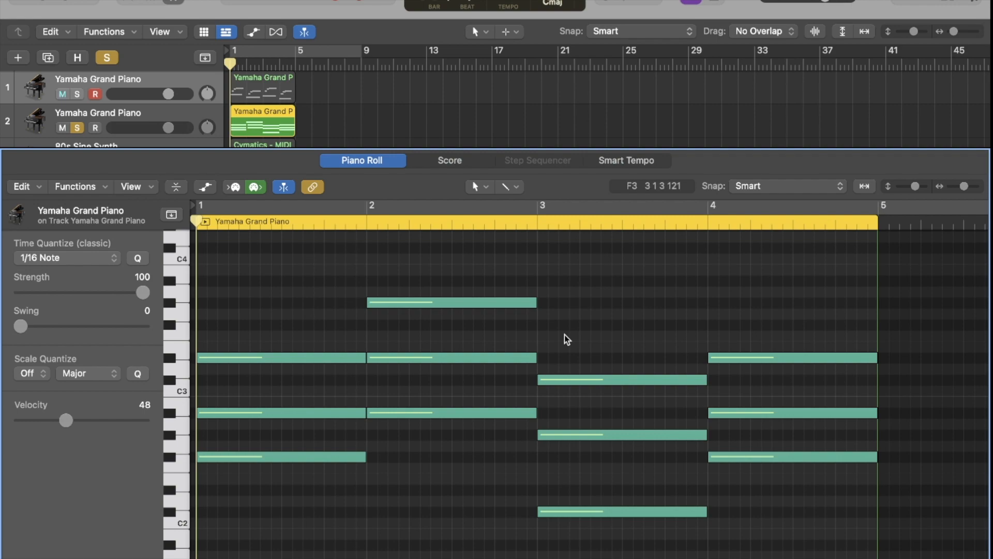
key("space")
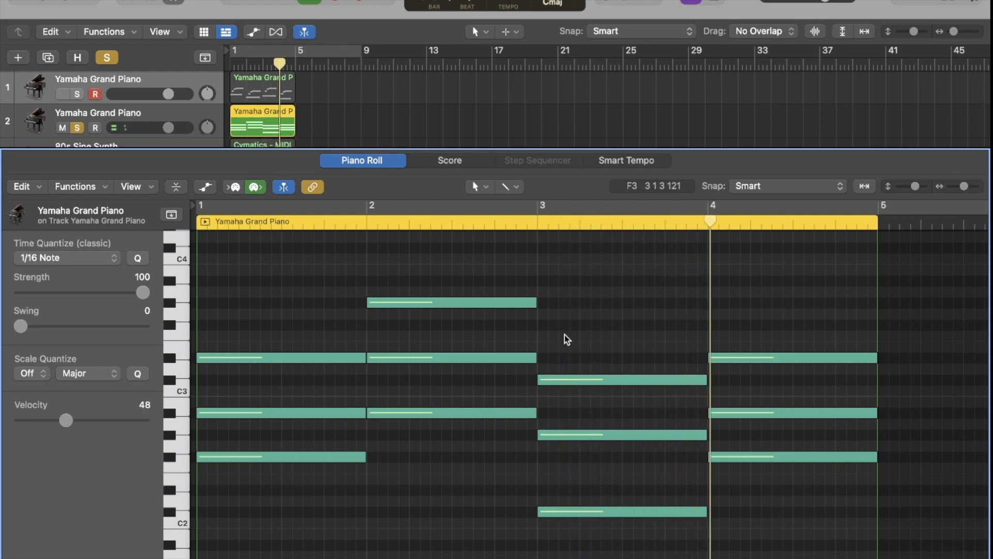
key("space")
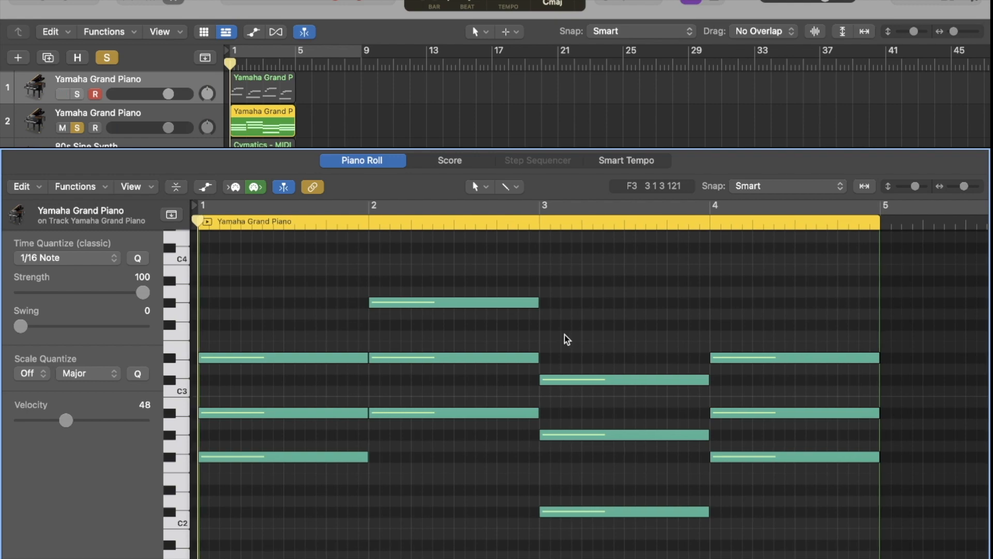
Create a G#3 note at the start of bar 1 and lengthen it to fill the whole bar.
scroll(564, 334, "up", 5)
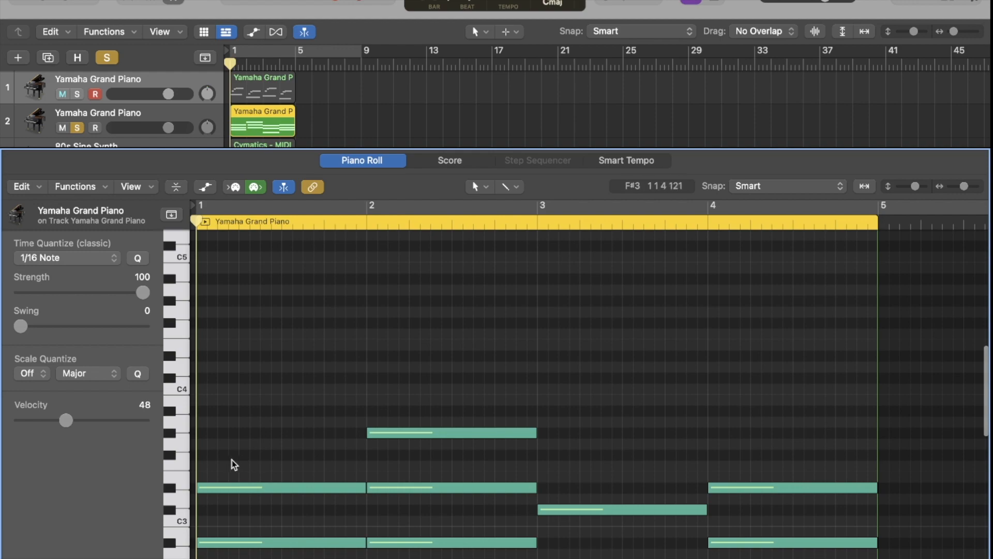
right_click(203, 433)
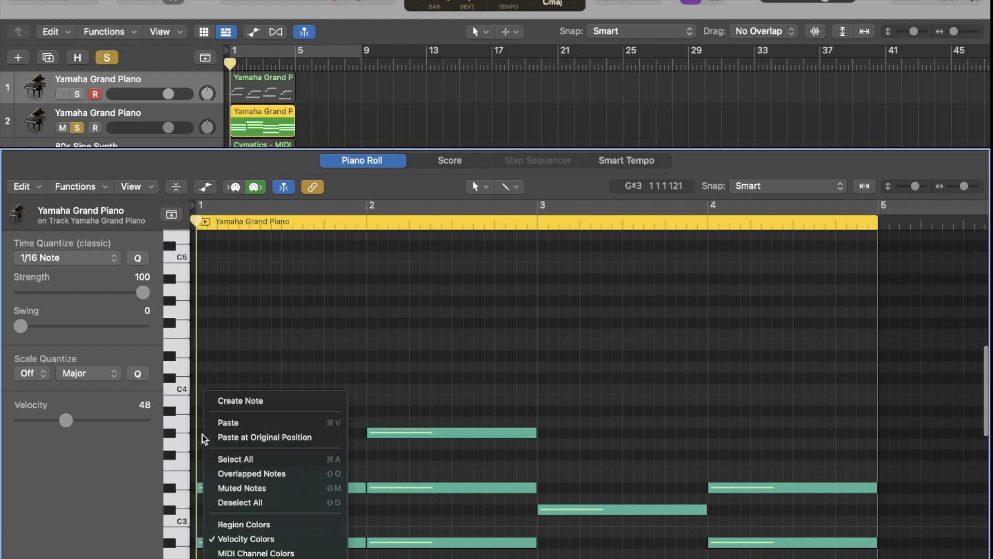
left_click(236, 400)
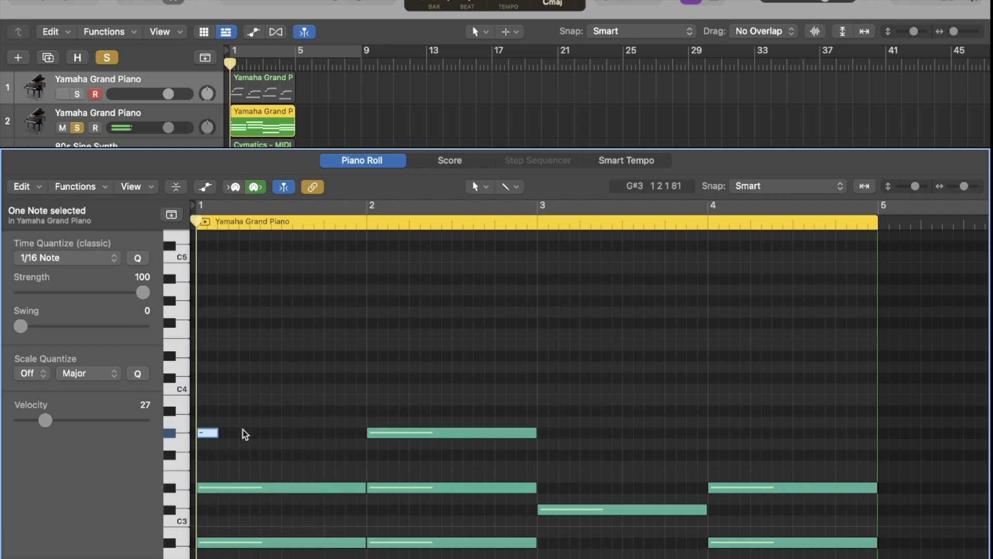
left_click_drag(217, 433, 366, 434)
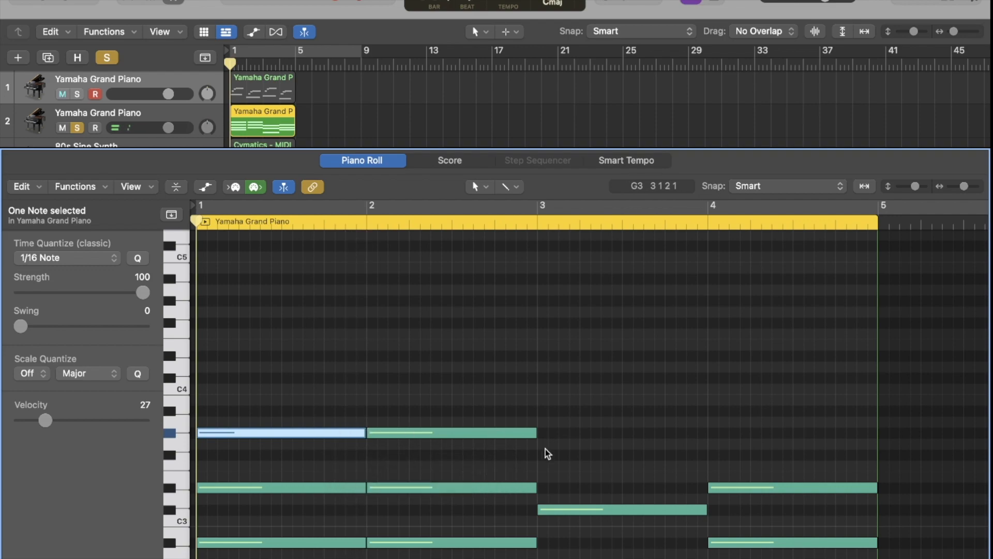
Add a full-bar C#4 note on top of the bar 2 chord and a full-bar F#3 note on top of the bar 3 chord.
left_click(371, 382)
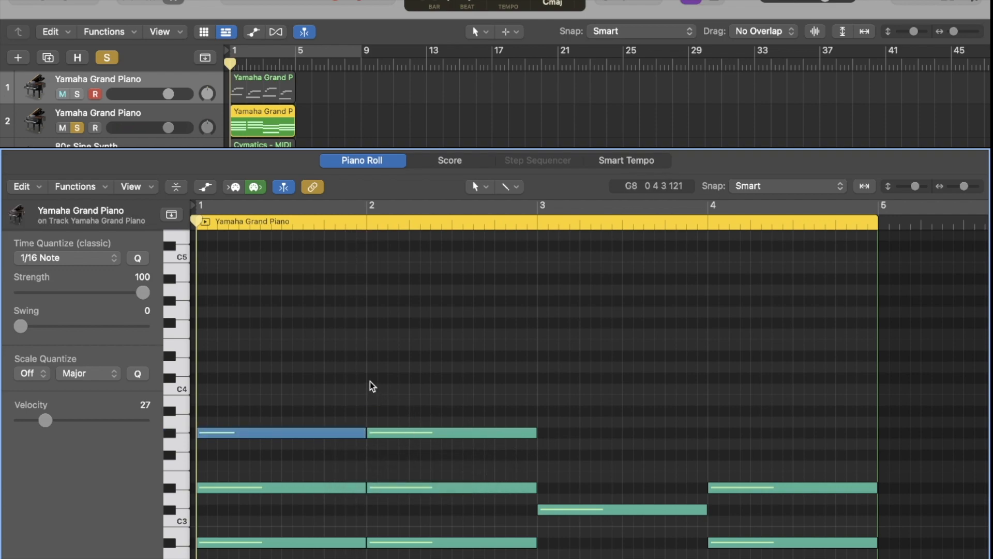
right_click(373, 377)
left_click(389, 386)
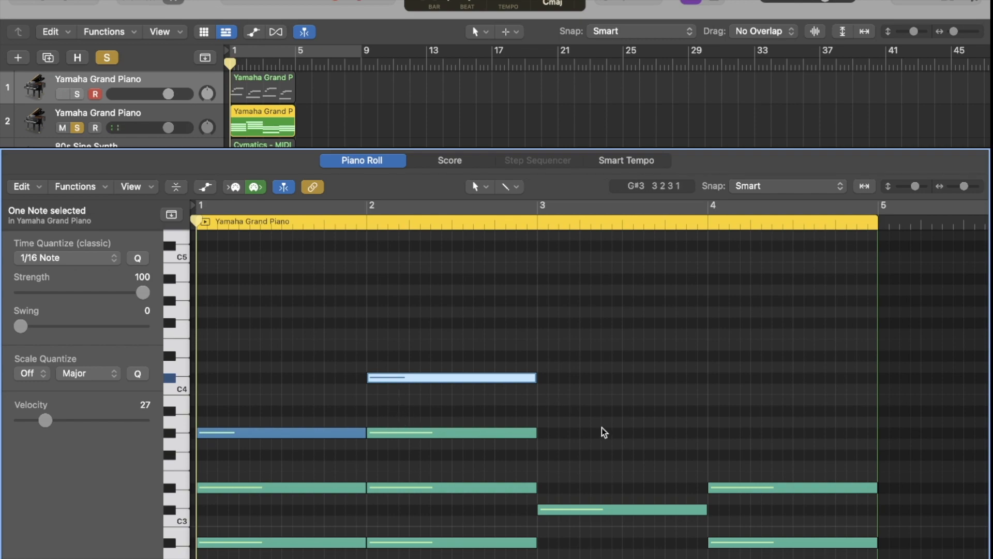
scroll(601, 428, "down", 4)
right_click(544, 365)
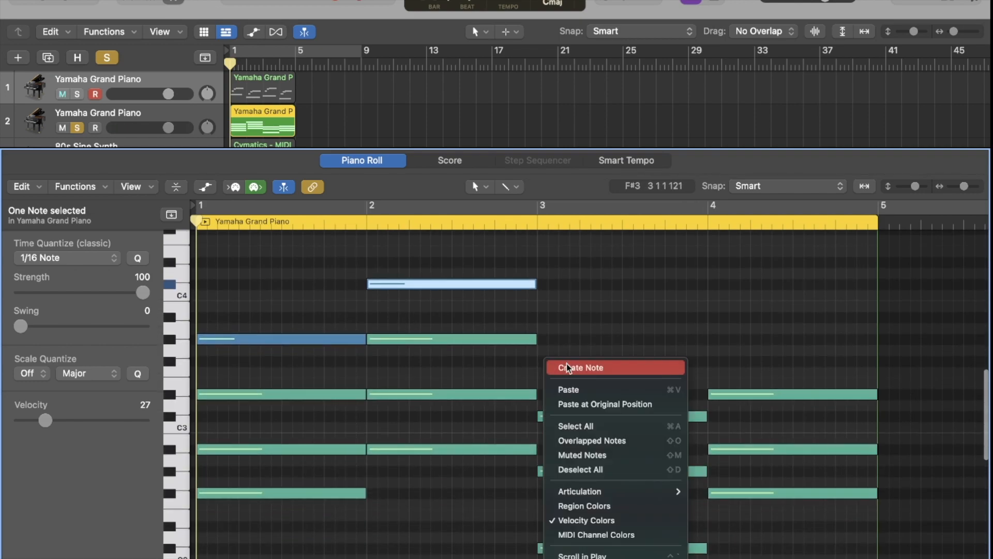
left_click(568, 364)
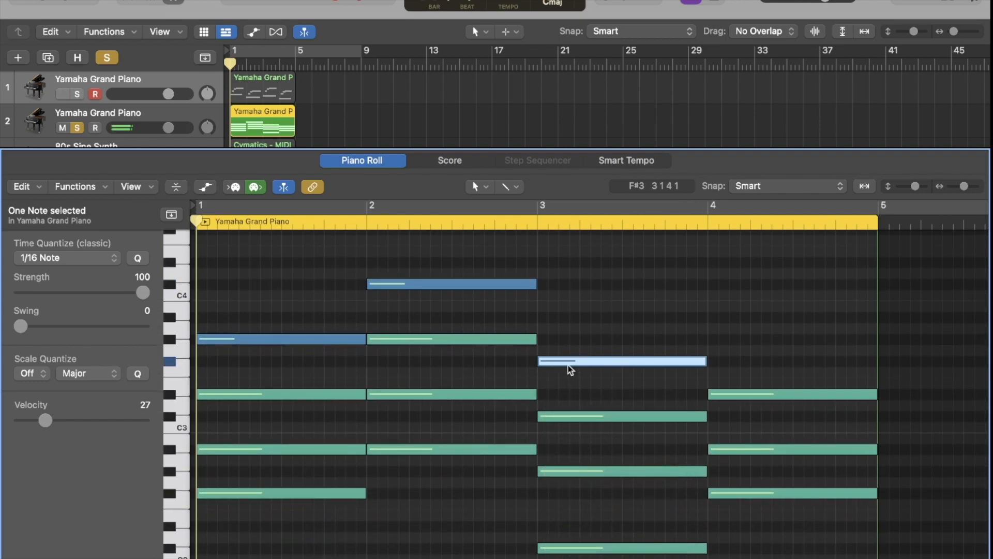
Add a full-bar G#3 note on top of the bar 4 chord and play back the progression.
left_click(715, 338)
right_click(724, 341)
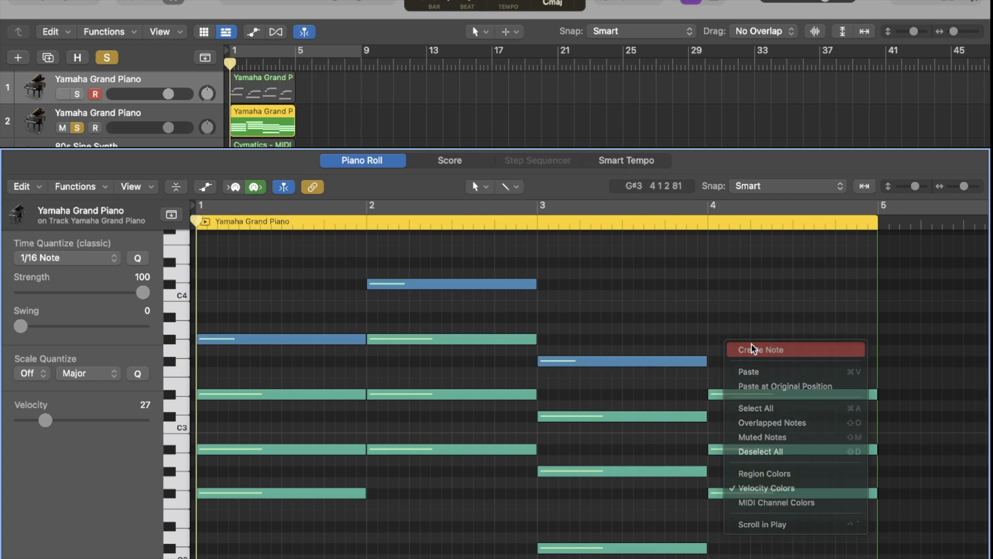
left_click(754, 349)
left_click_drag(748, 340, 747, 344)
key("space")
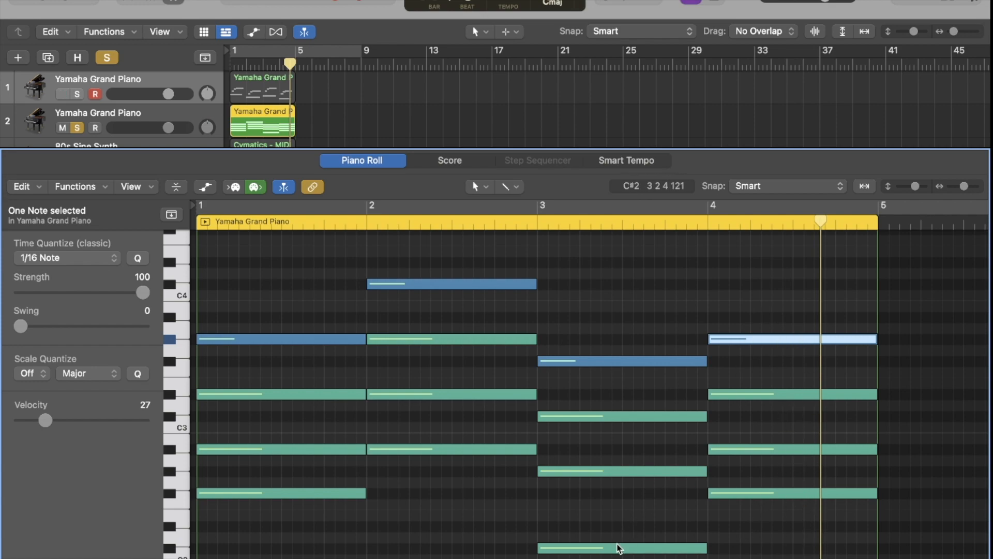
Solo the 80s Sine Synth track and open its Cymatics MIDI loop region in the Piano Roll with no notes selected.
scroll(618, 517, "down", 3)
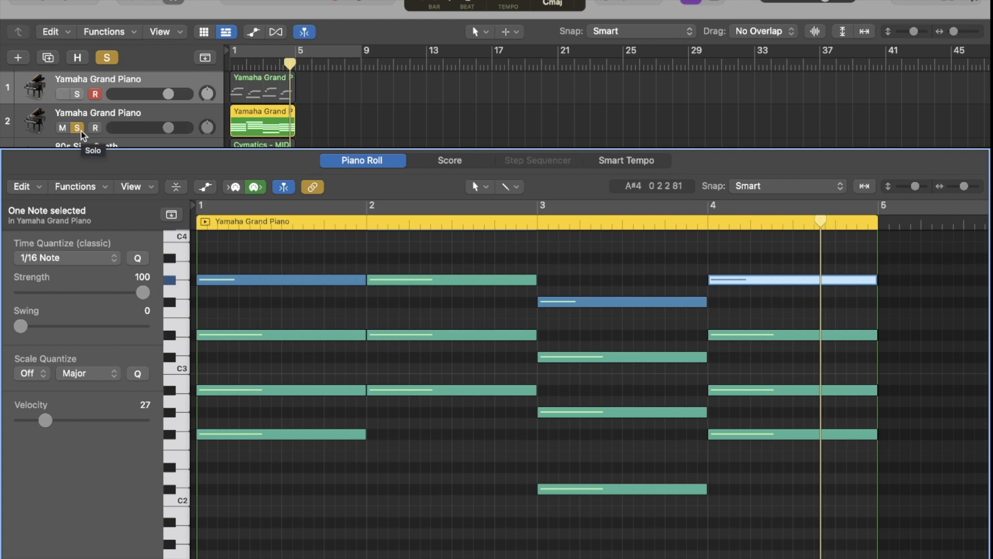
scroll(417, 289, "down", 1)
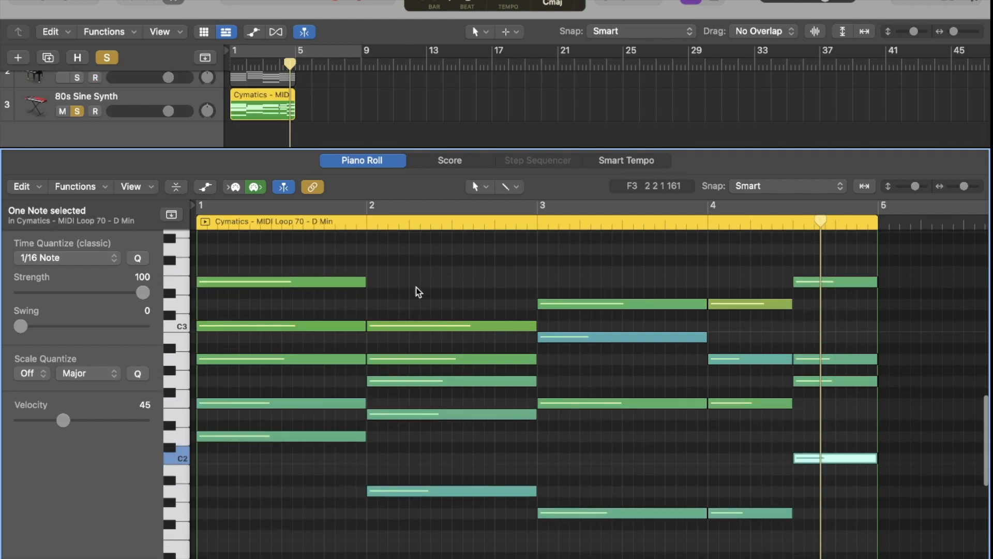
scroll(418, 291, "down", 1)
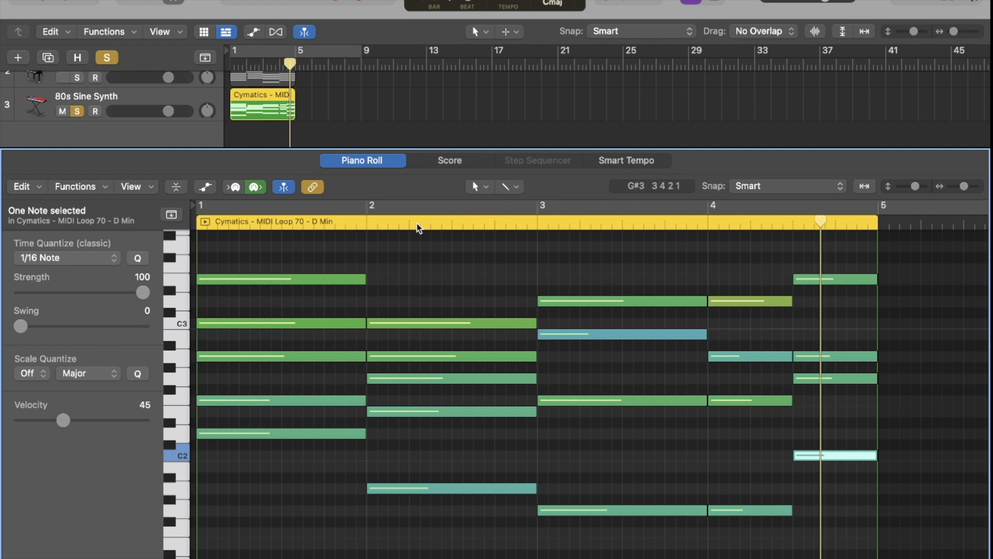
left_click(422, 470)
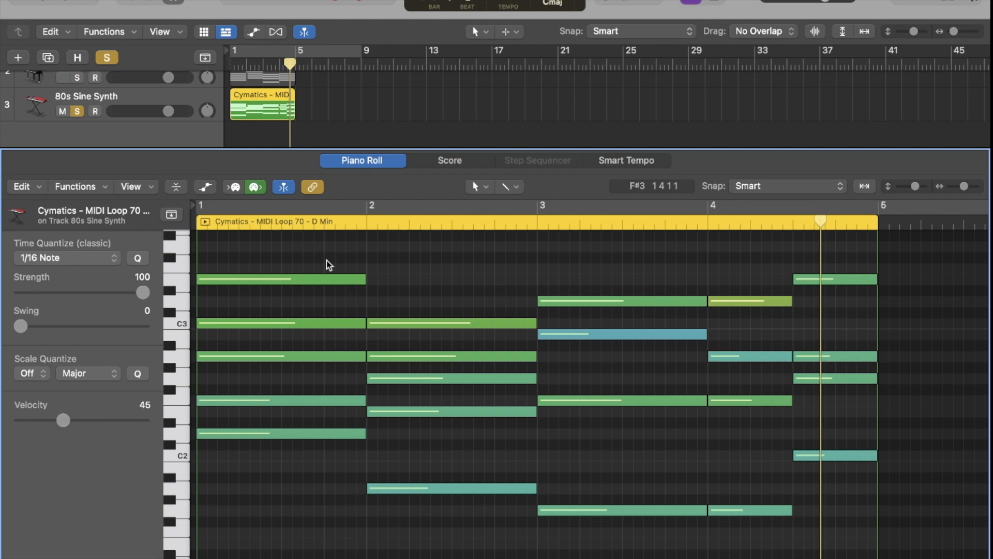
Select all notes of the Cymatics loop to examine its chord voicings, and deselect them.
scroll(311, 258, "down", 1)
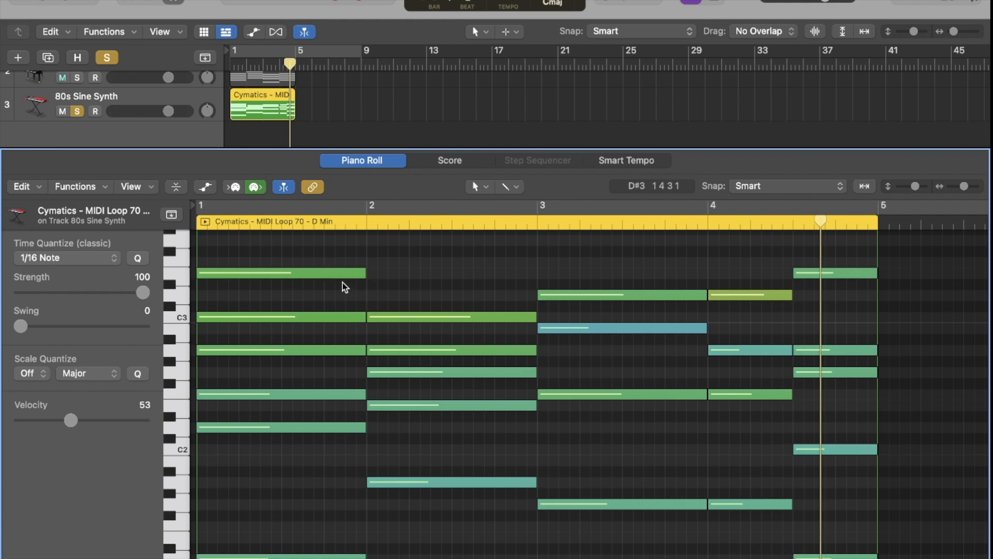
left_click_drag(300, 249, 849, 553)
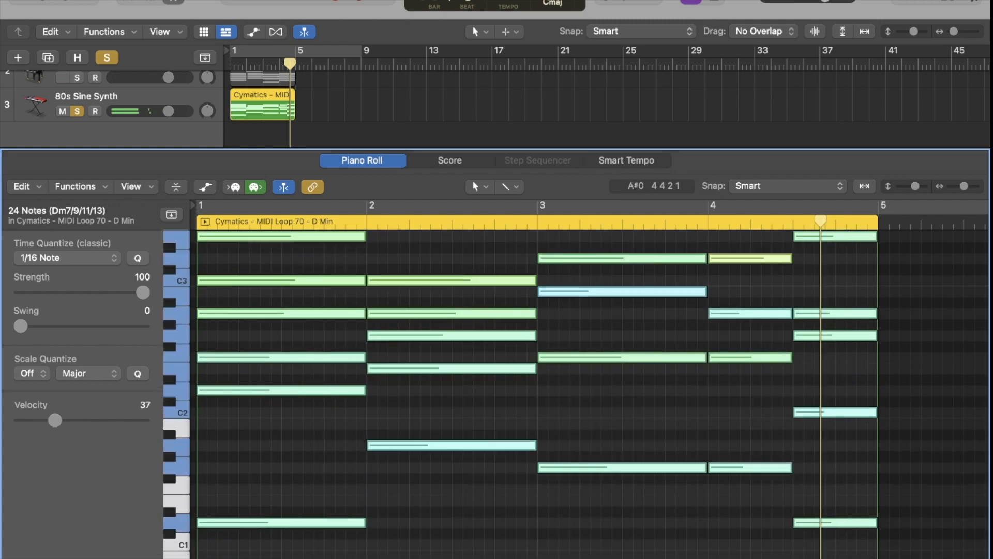
scroll(787, 480, "up", 3)
left_click(472, 319)
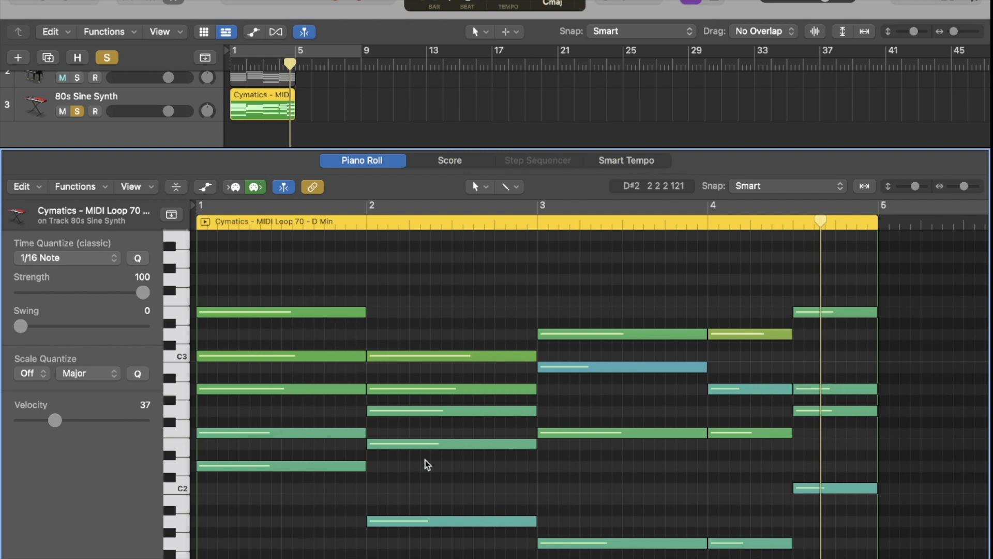
Play back the Cymatics MIDI loop from the beginning and stop it.
key("Return")
key("space")
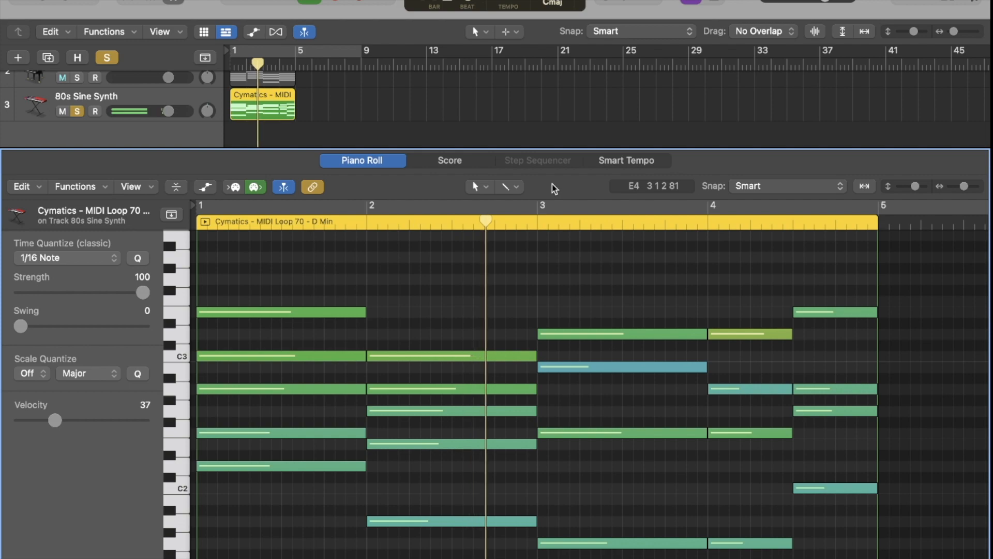
key("space")
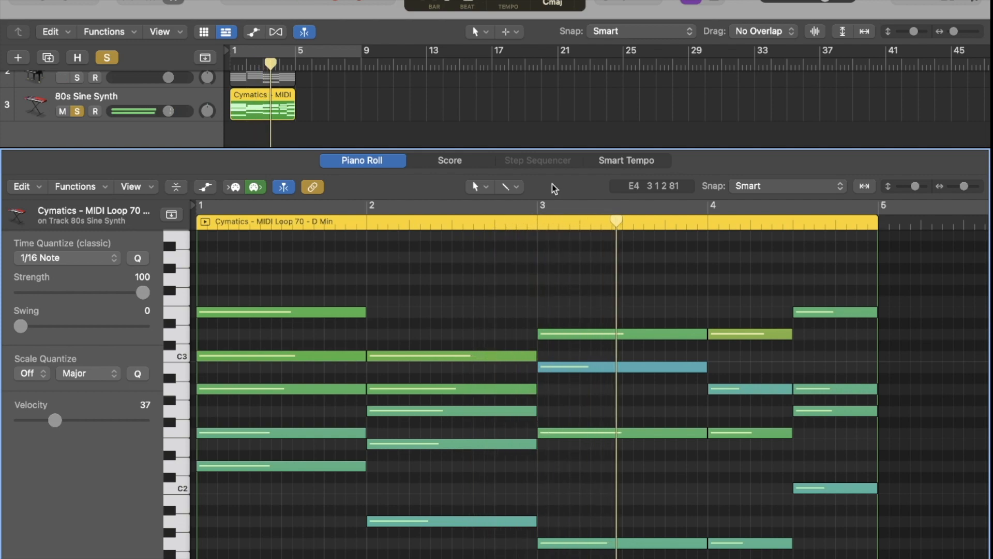